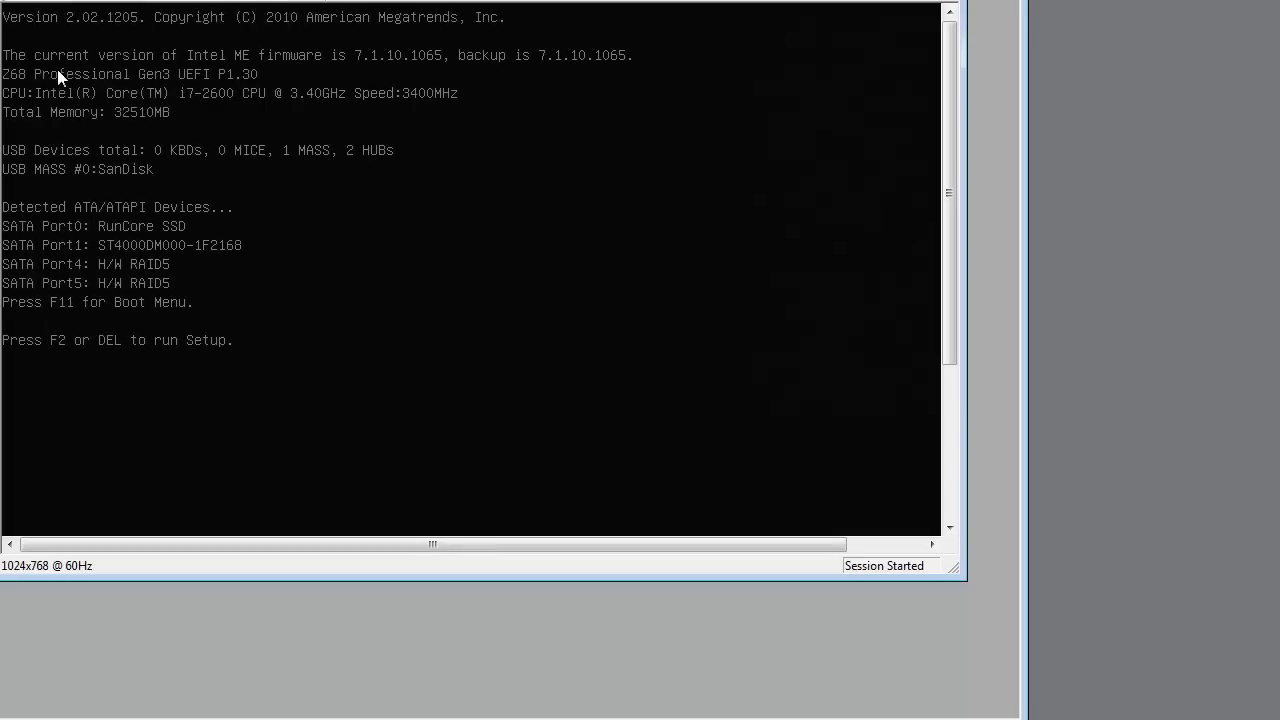
Step: Bring up the F11 boot menu, enlarge the console window, and highlight 'RAID: PCI ROM Setup, B01 D00 F0'
key(F11)
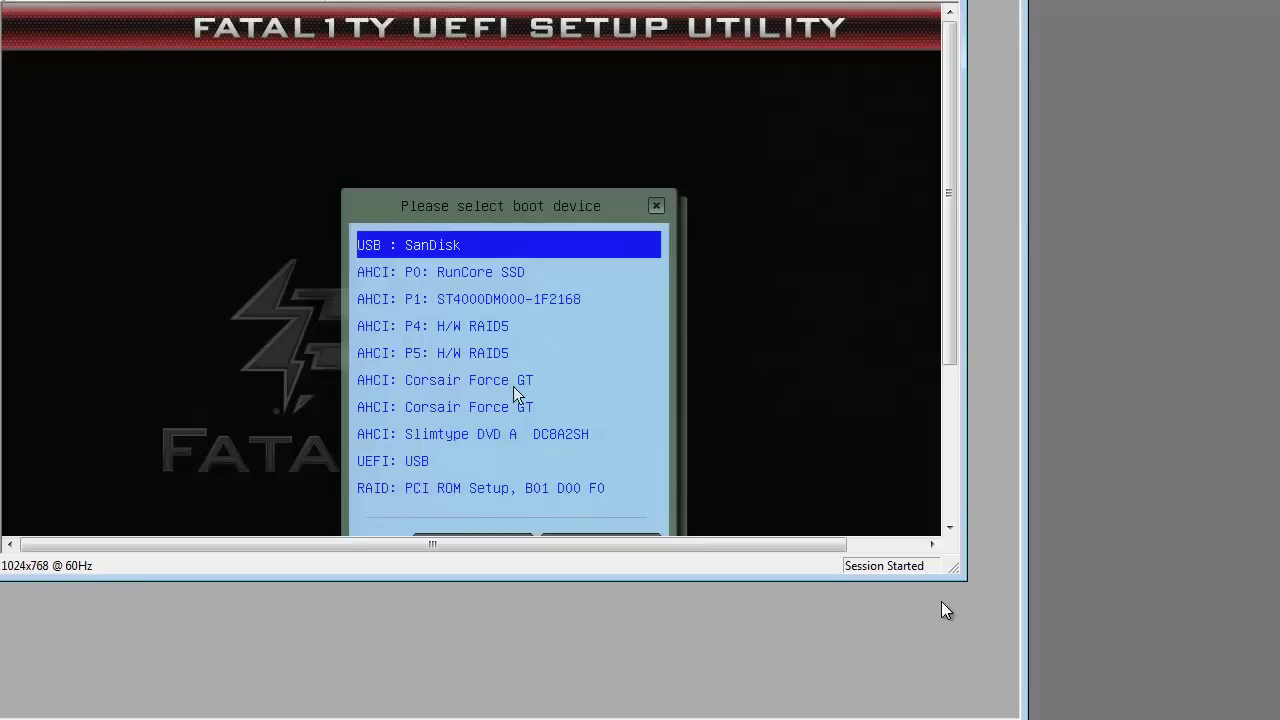
drag(957, 571, 1020, 700)
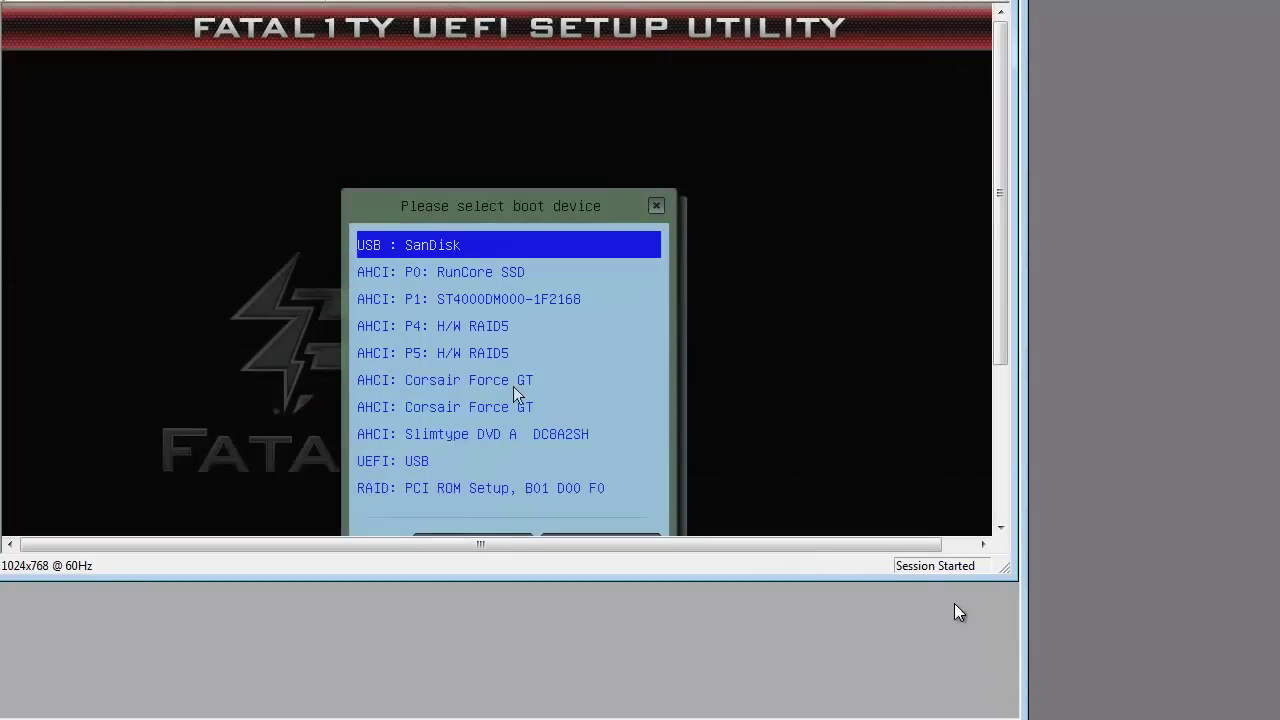
drag(917, 580, 898, 706)
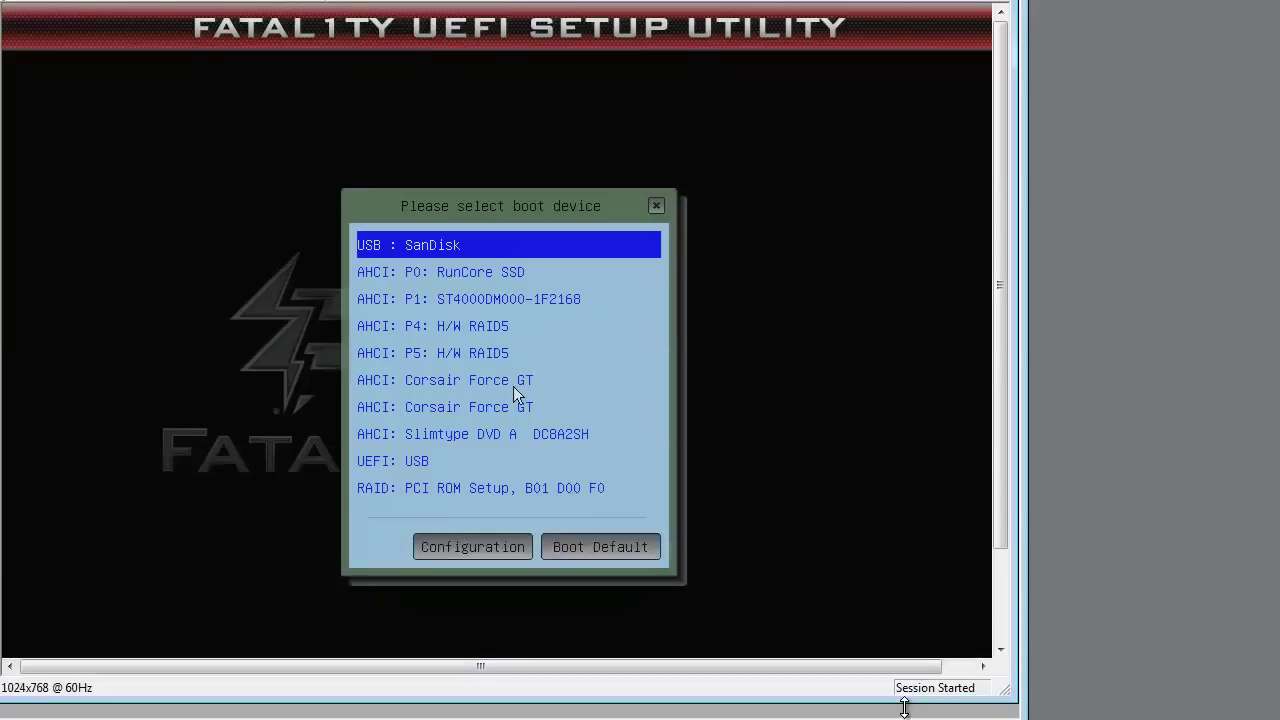
key(Down)
key(Down)
key(Down)
key(Down)
key(Down)
key(Down)
key(Down)
key(Down)
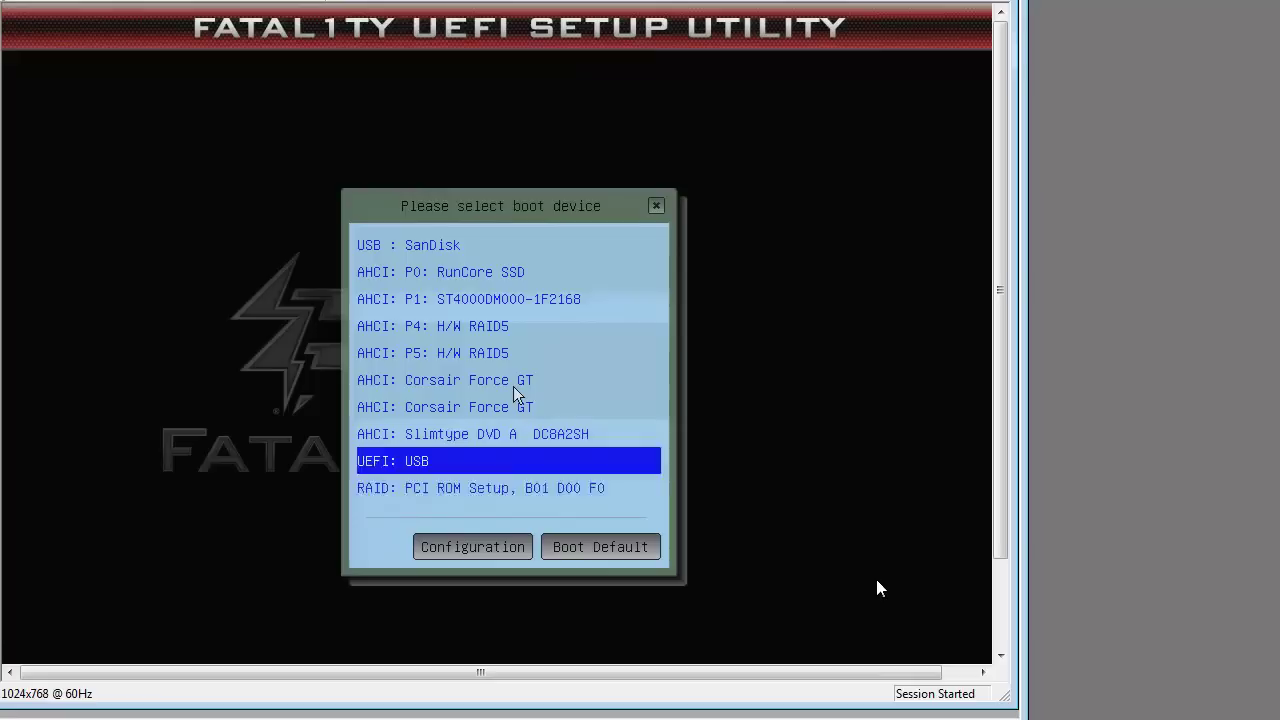
key(Down)
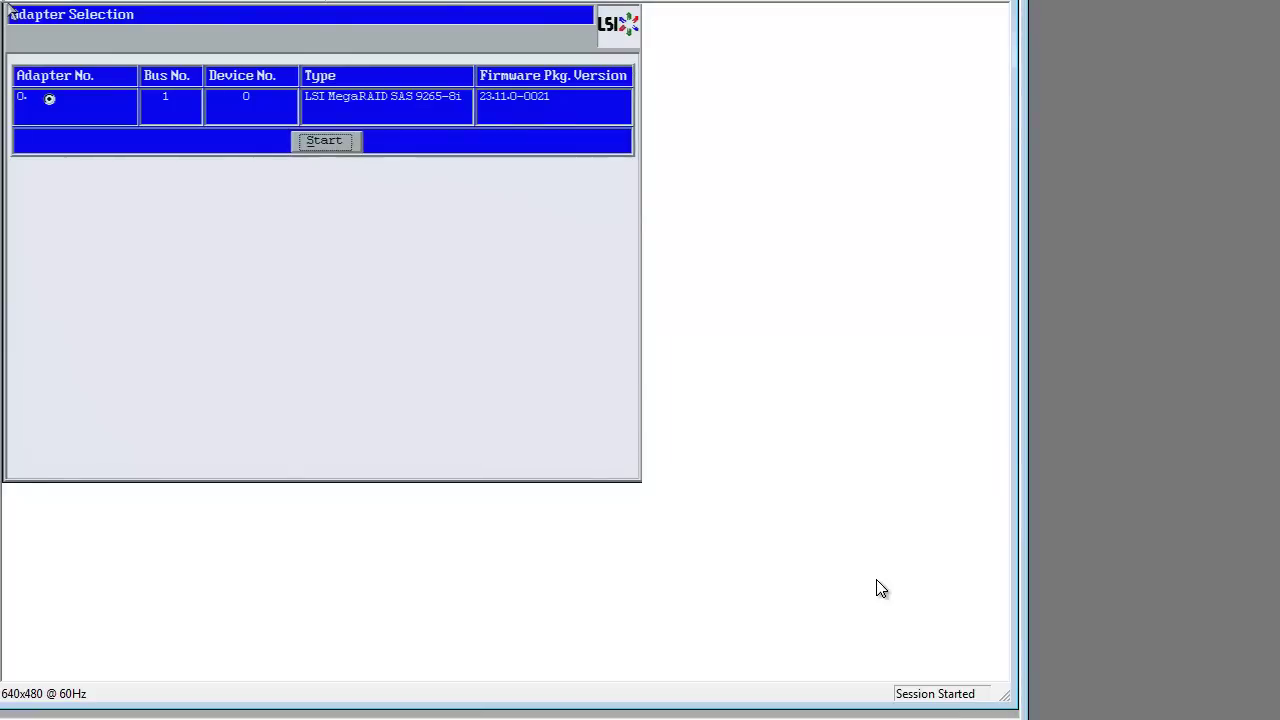
Step: Start configuring the MegaRAID SAS 9265-8i to reach the WebBIOS Logical View showing degraded RAID 5
key(Return)
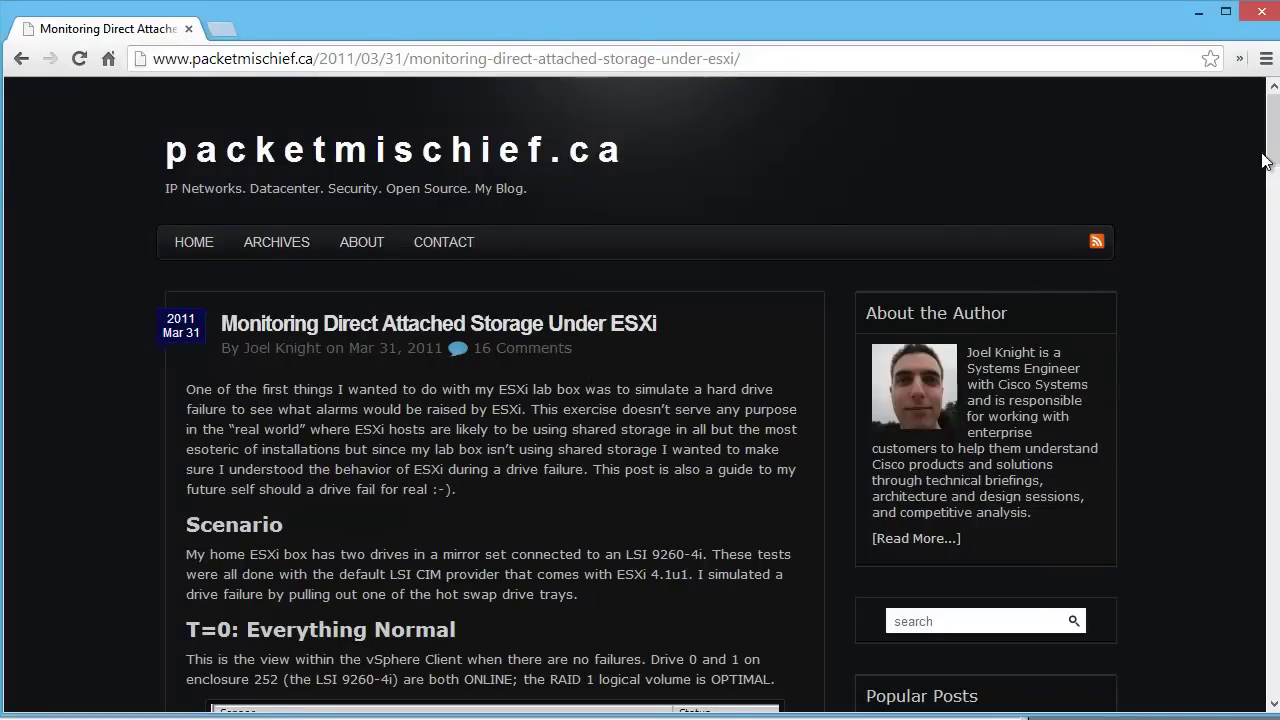
Step: Scroll the packetmischief.ca article to the drive-replaced section, then minimize Chrome
drag(1273, 142, 1273, 291)
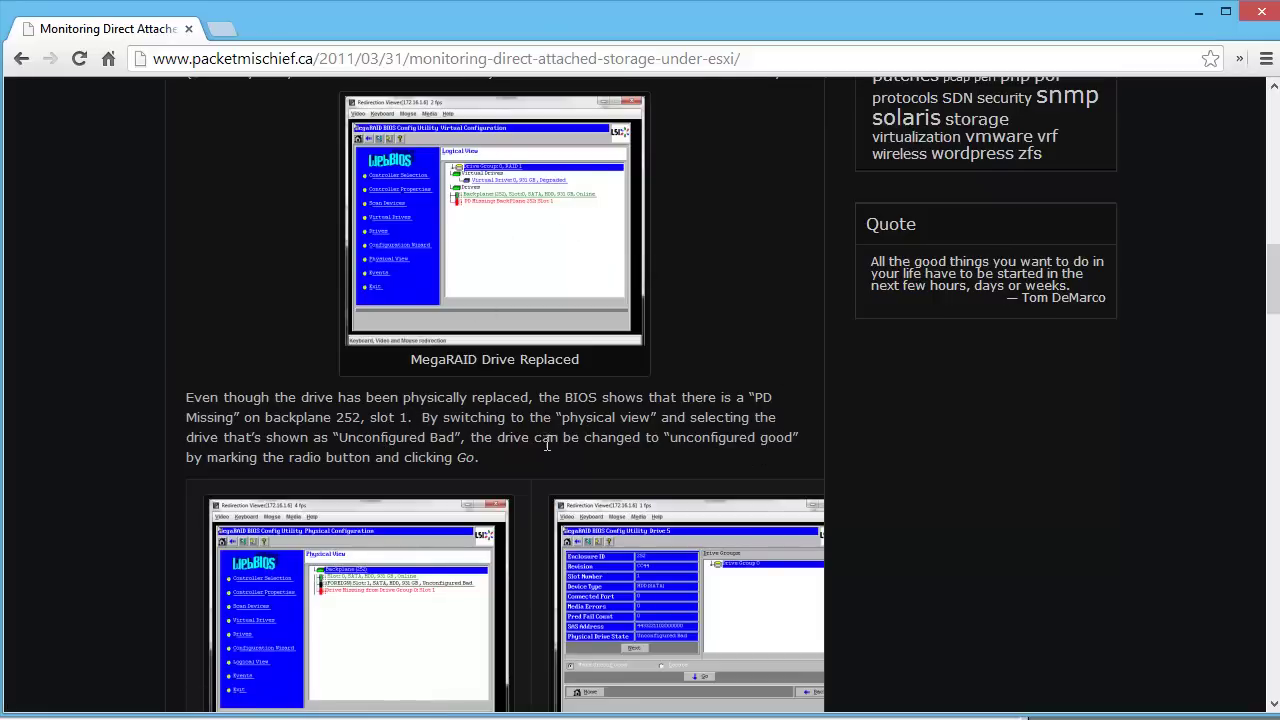
click(1196, 13)
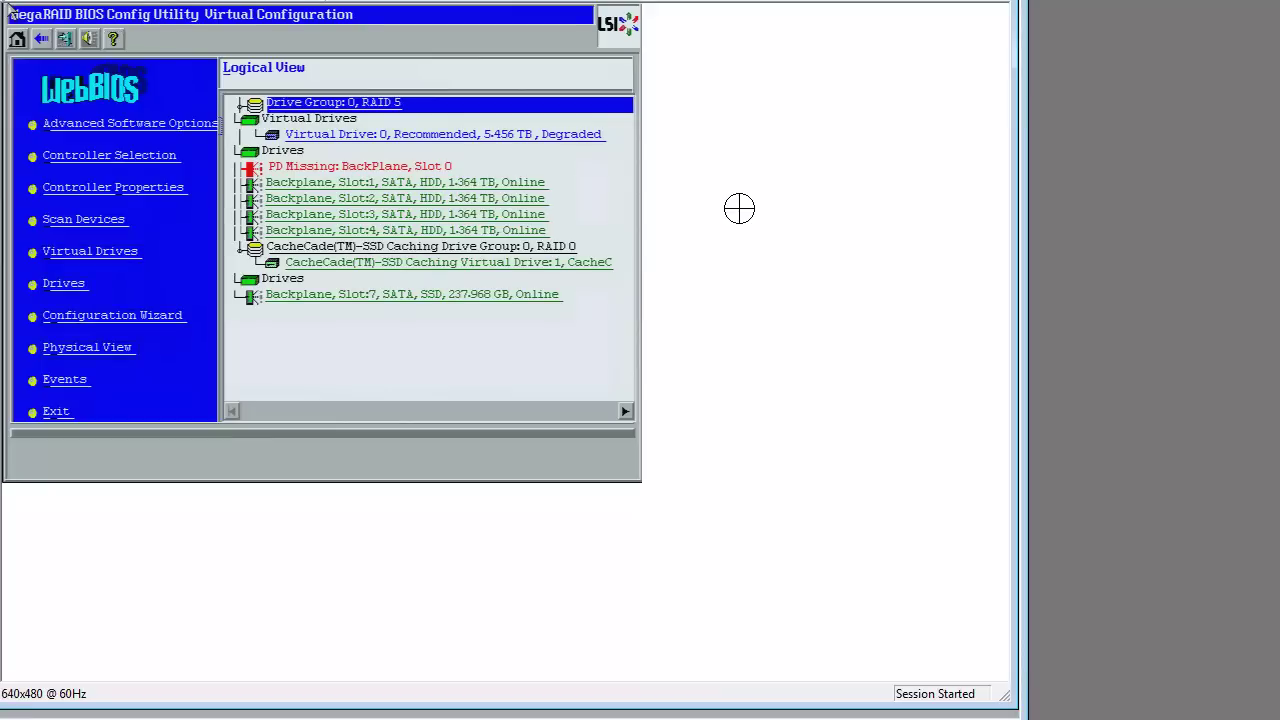
Step: Switch to Physical View and select the slot 0 Unconfigured Bad drive
key(Return)
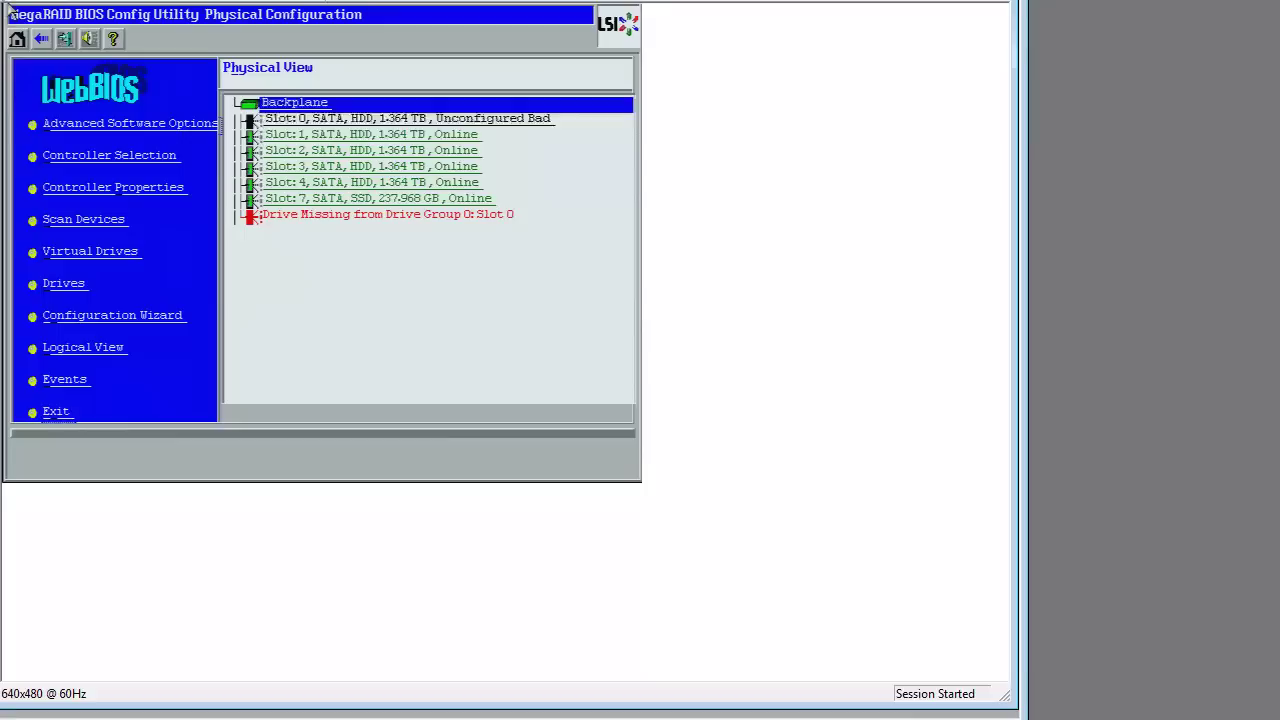
key(Down)
key(Down)
key(Down)
key(Down)
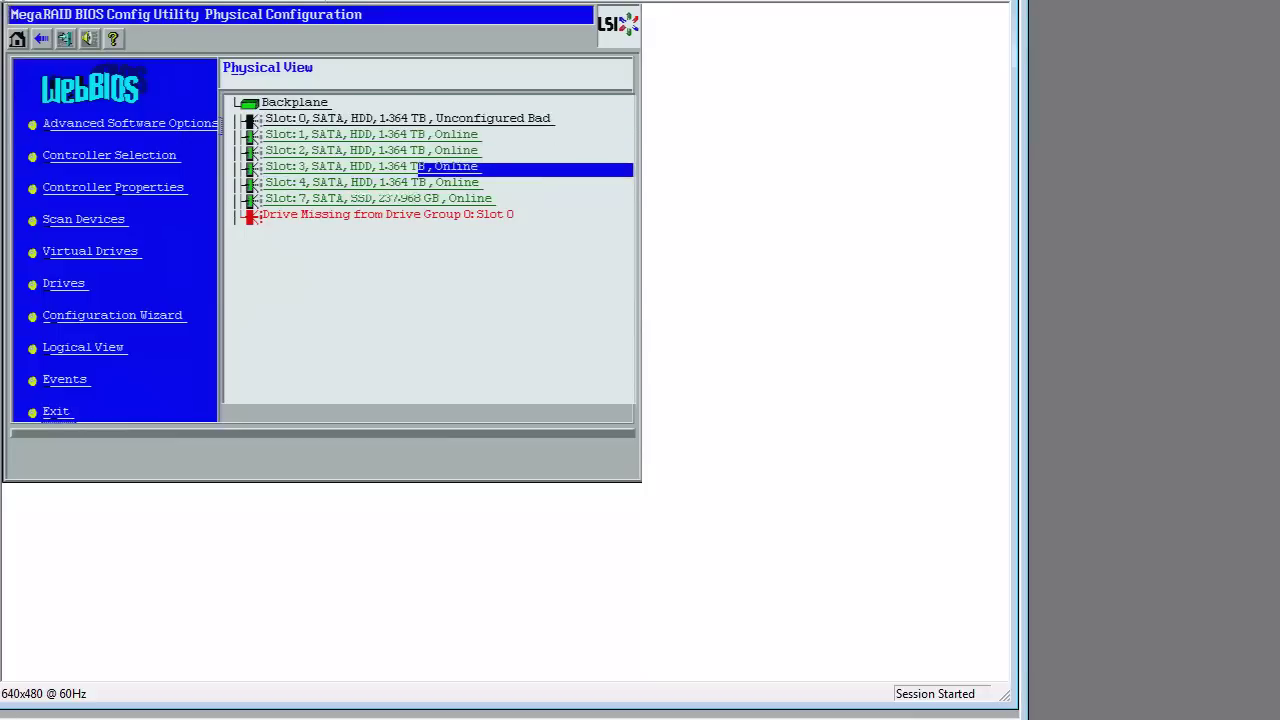
key(Down)
key(Up)
key(Up)
key(Up)
key(Up)
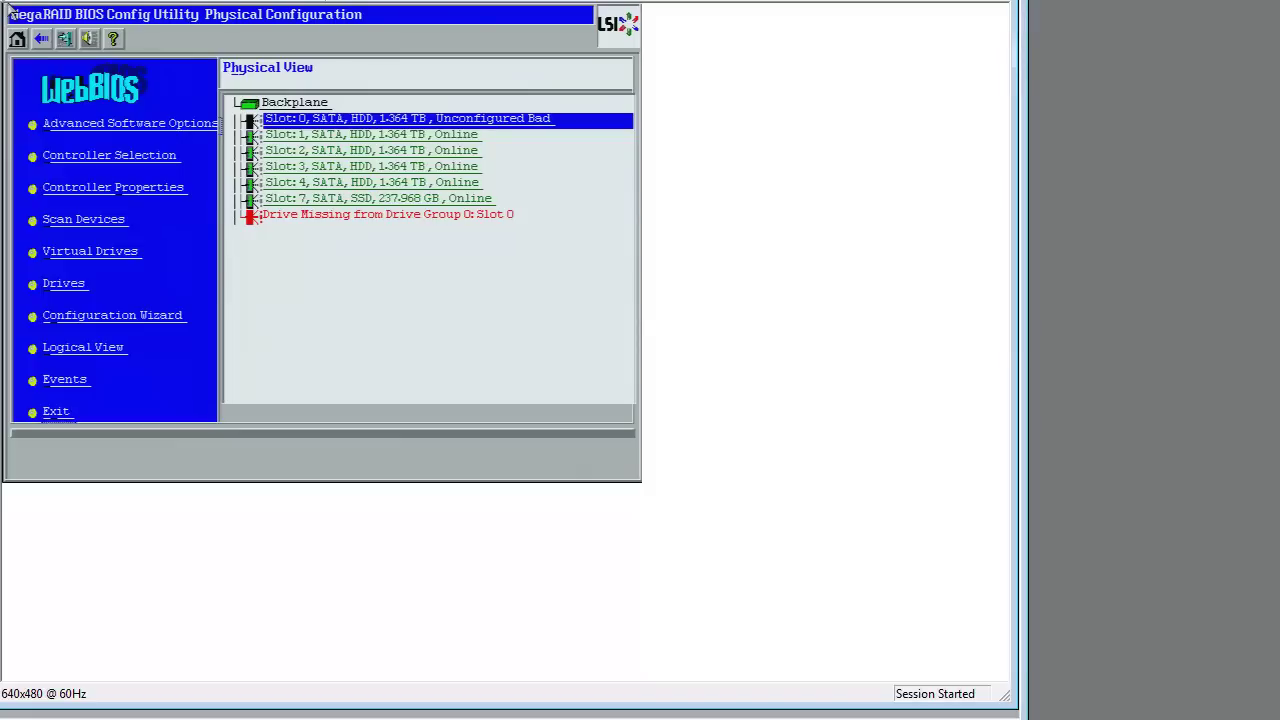
Step: Mark the slot 0 drive as Unconfigured Good
key(Return)
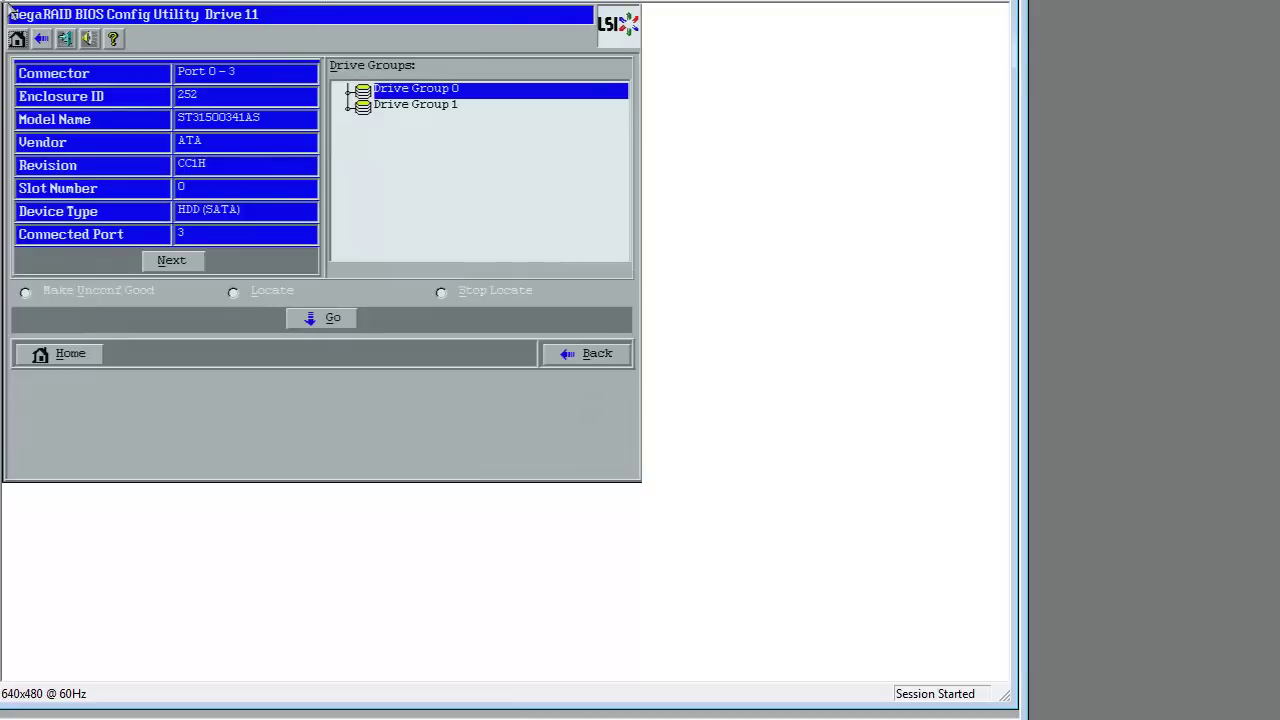
key(Tab)
key(Tab)
key(Tab)
key(Tab)
key(Tab)
key(Tab)
key(Tab)
key(shift+Tab)
key(Tab)
key(Return)
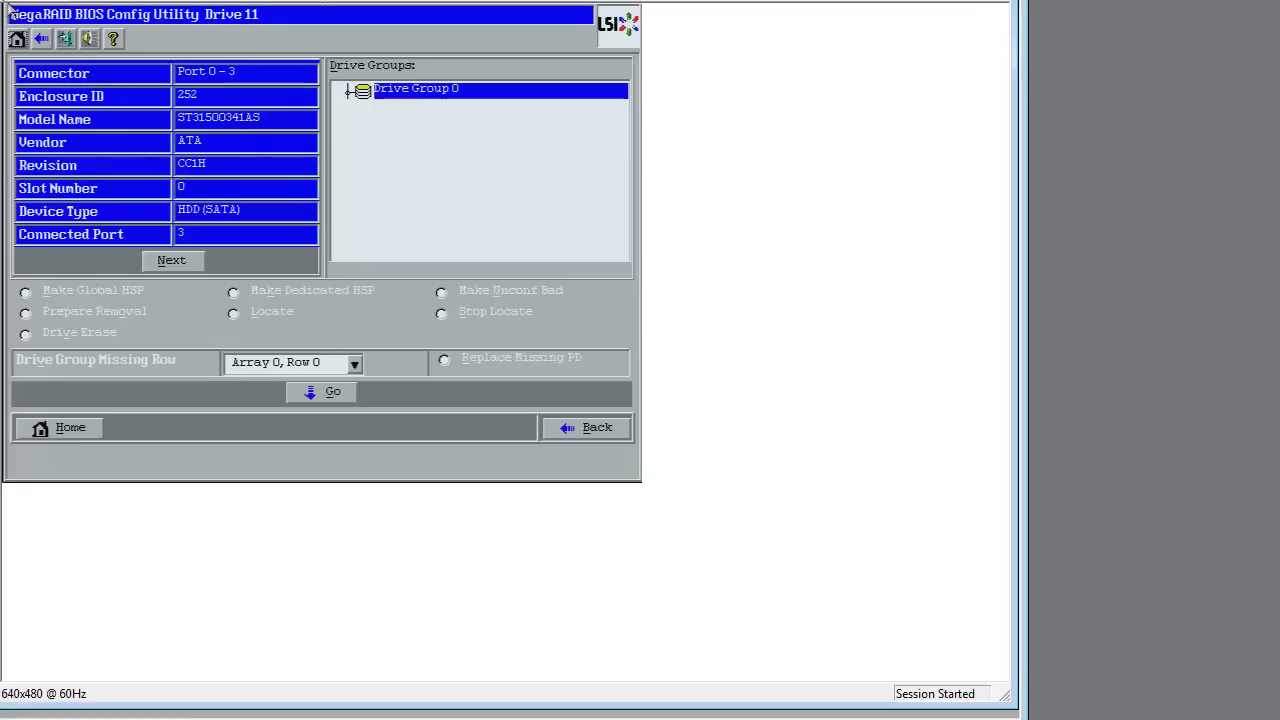
Step: Replace the missing drive at Array 0, Row 0 with the slot 0 drive
key(Tab)
key(Tab)
key(Tab)
key(Tab)
key(Tab)
key(Tab)
key(Tab)
key(Tab)
key(Tab)
key(Tab)
key(Tab)
key(Tab)
key(Tab)
key(Tab)
key(alt+Down)
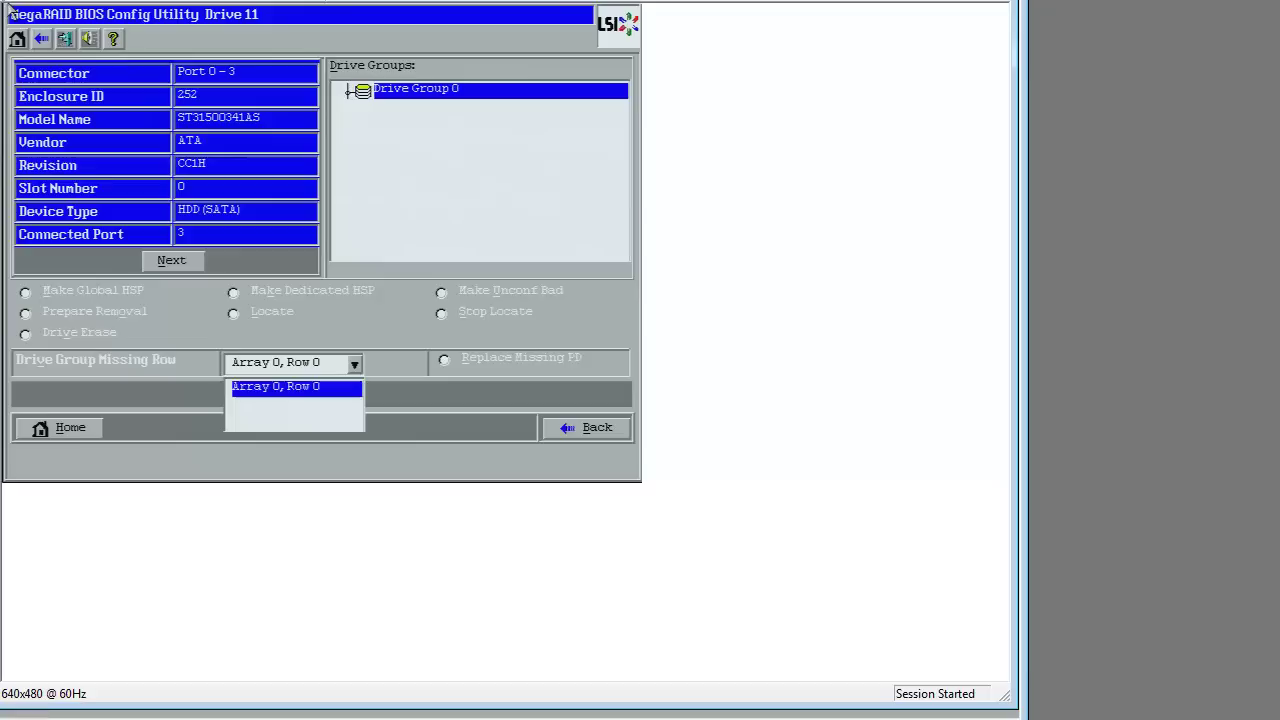
key(Tab)
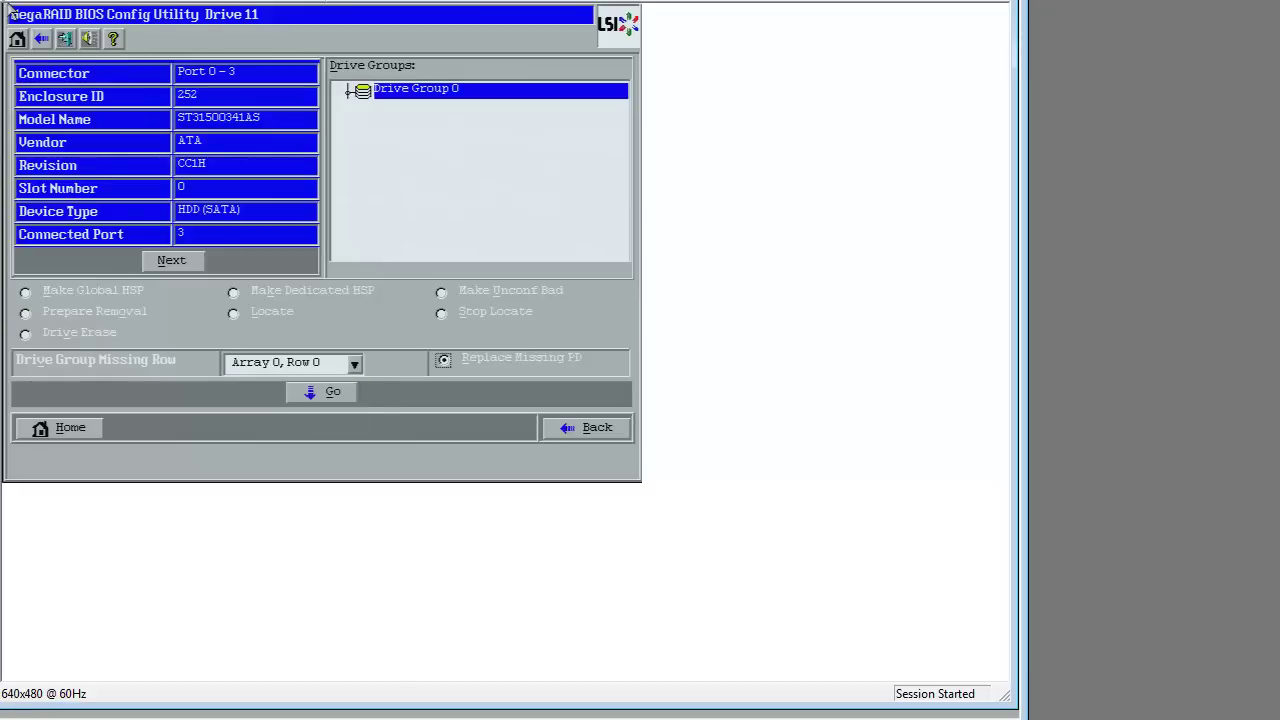
key(Tab)
key(Return)
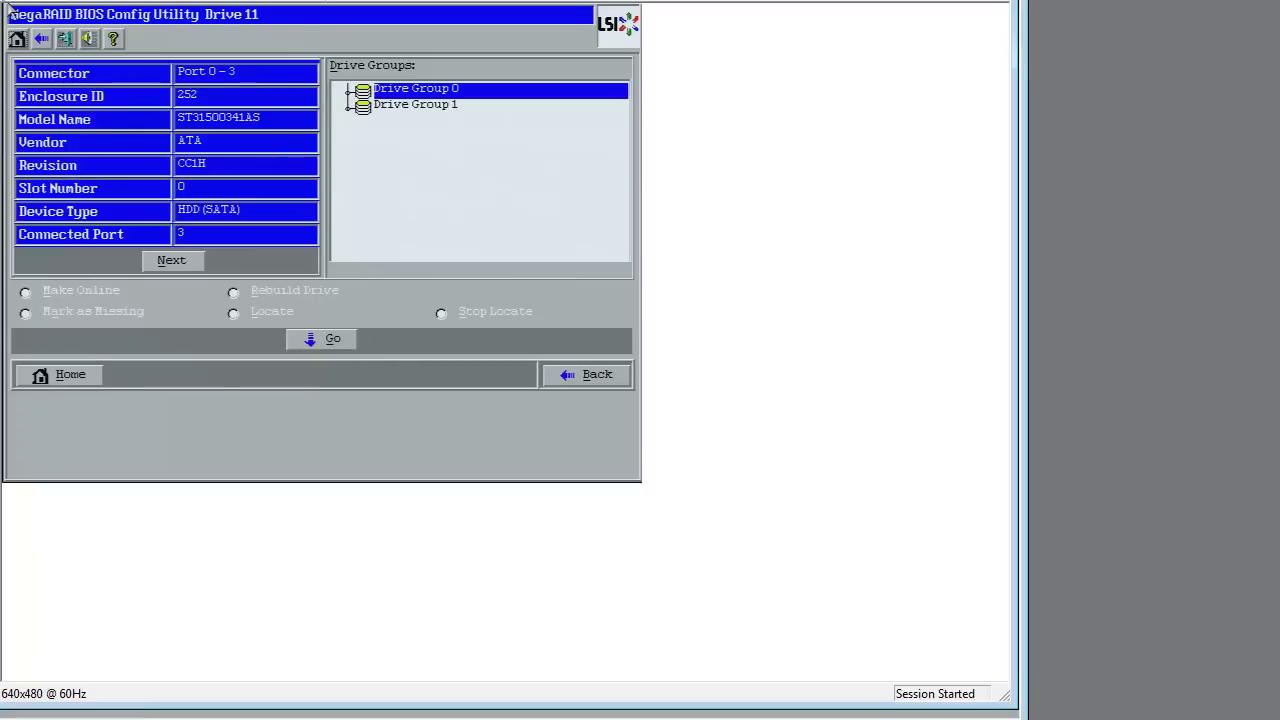
key(Tab)
key(Tab)
key(Tab)
key(Tab)
key(Tab)
key(Tab)
key(Tab)
key(Tab)
key(Tab)
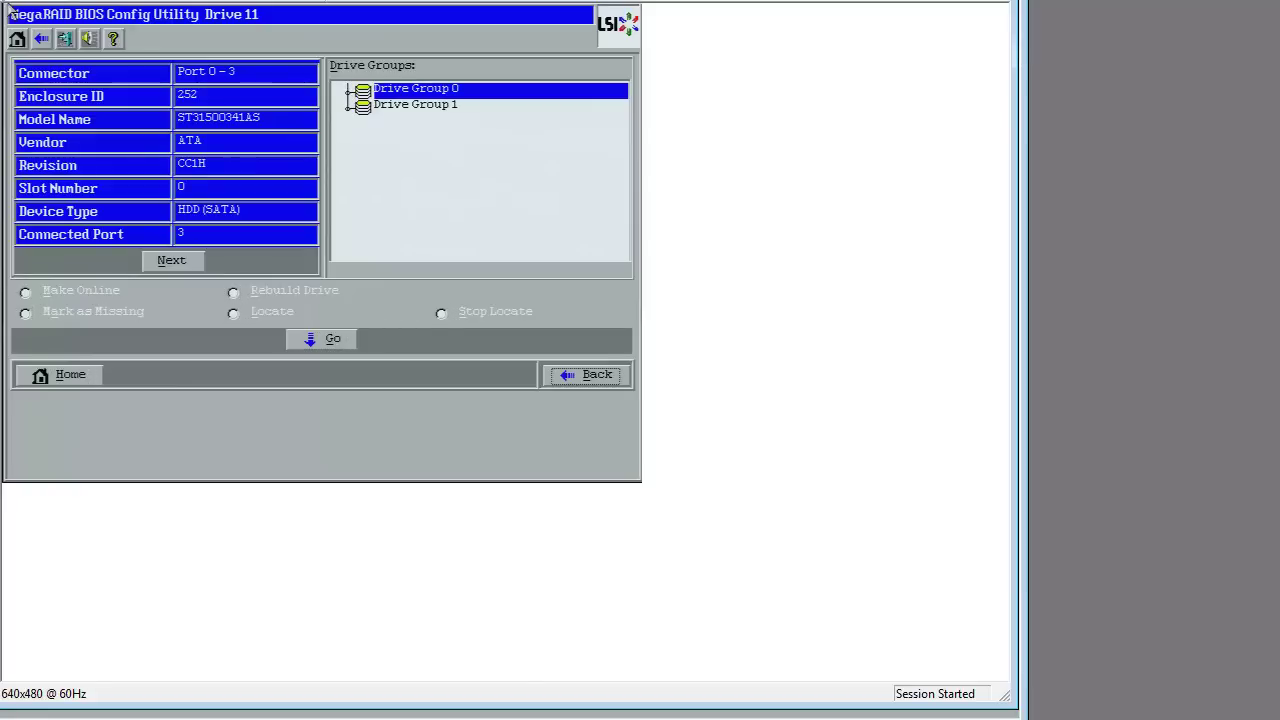
key(Return)
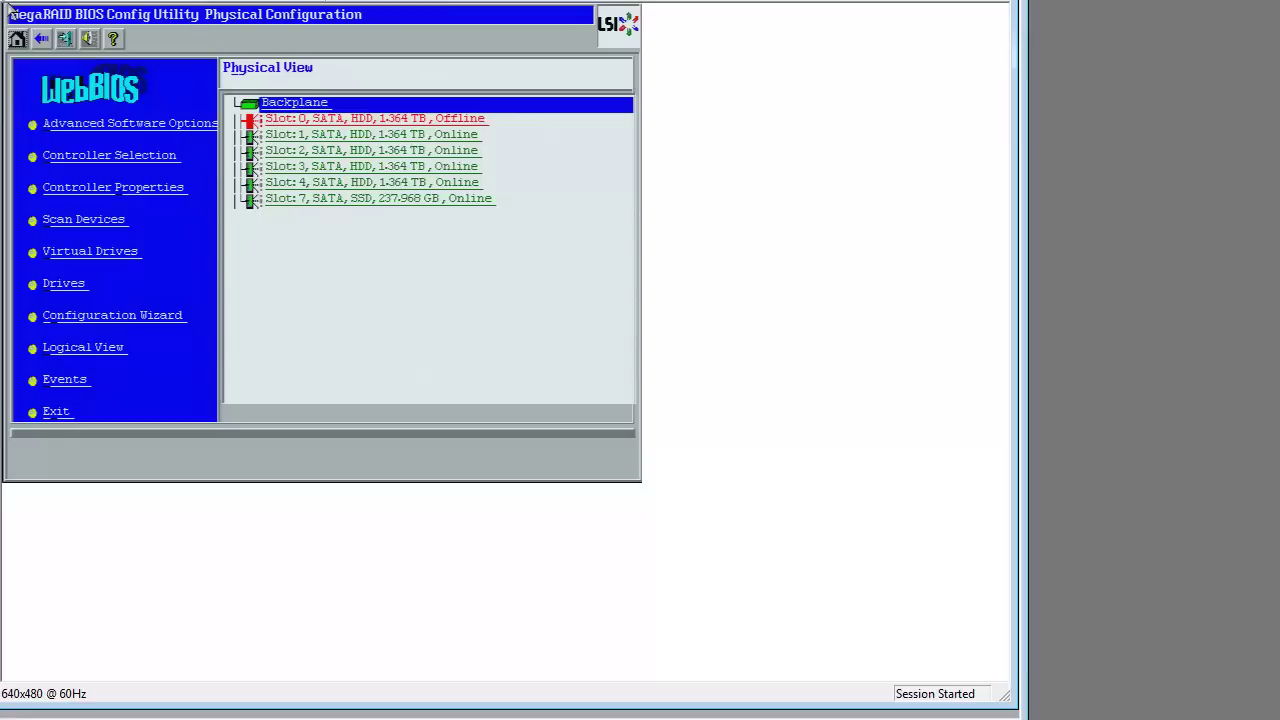
key(Tab)
key(Tab)
key(Tab)
key(Tab)
key(Tab)
key(Down)
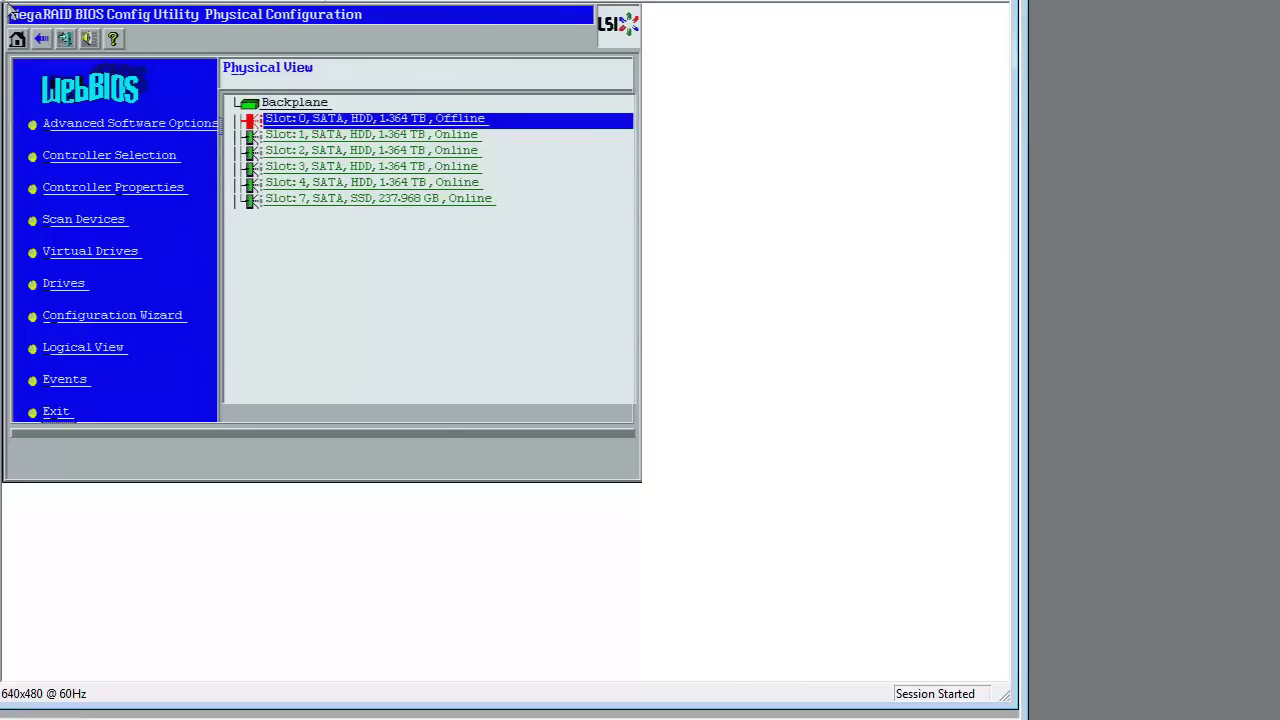
Step: Run Make Online on the offline slot 0 drive, triggering the data-corruption warning
key(Return)
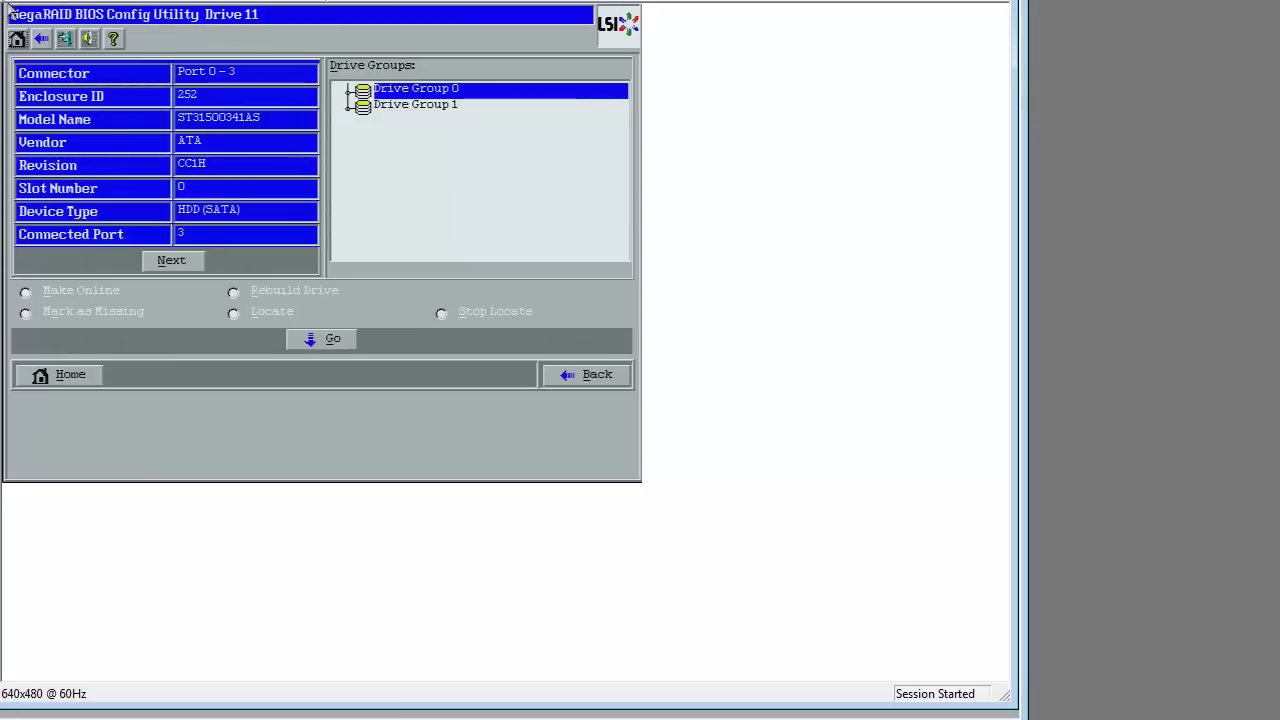
key(Tab)
key(Tab)
key(Tab)
key(Tab)
key(Tab)
key(Tab)
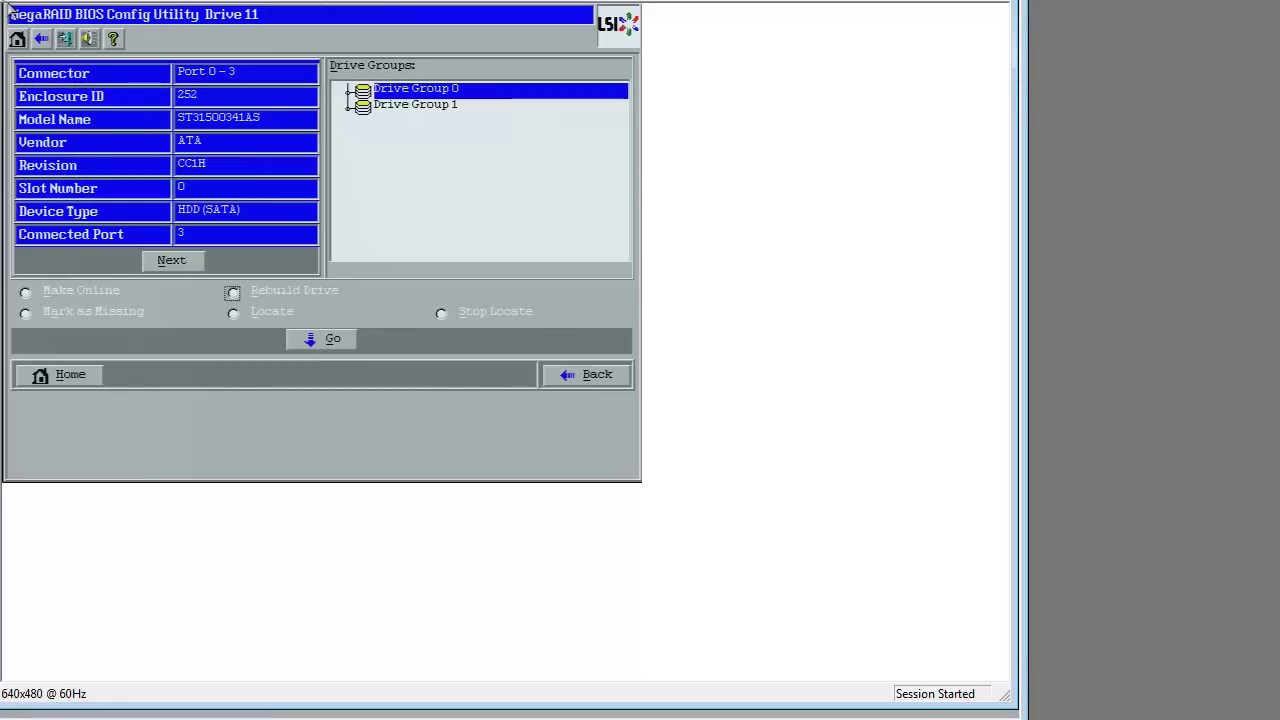
key(shift+Tab)
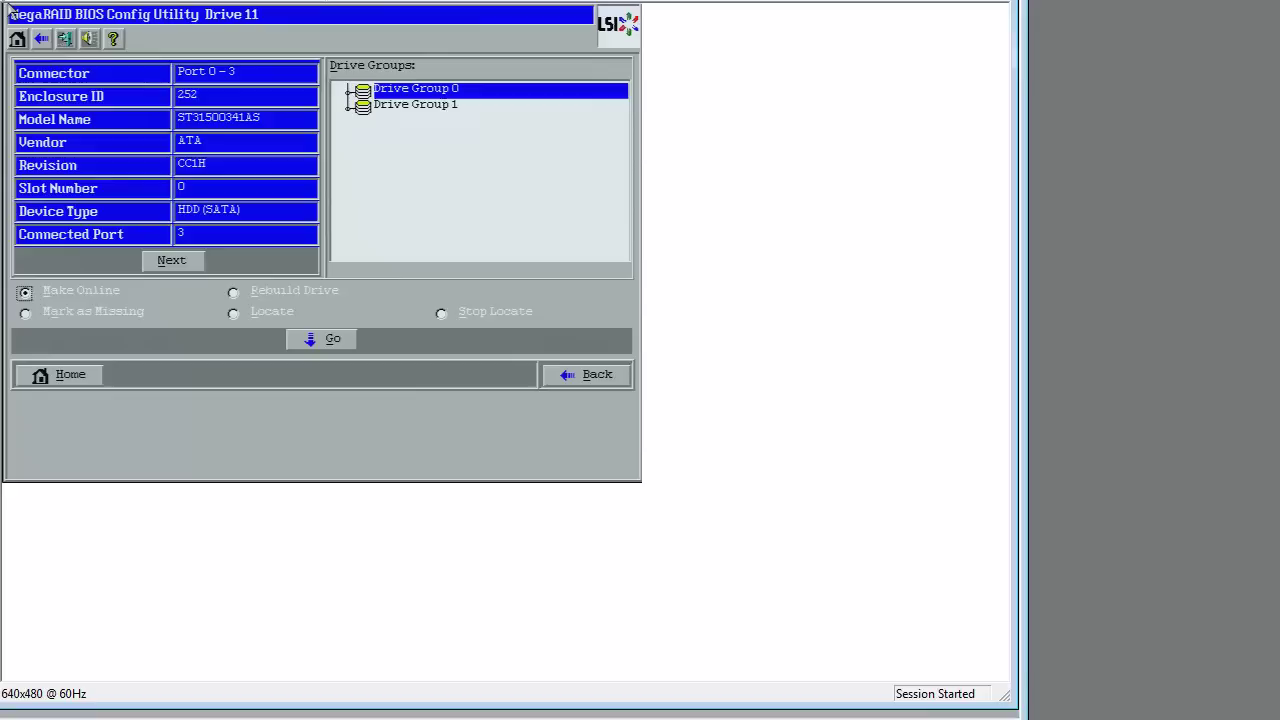
key(Tab)
key(Tab)
key(Tab)
key(Tab)
key(Tab)
key(Tab)
key(shift+Tab)
key(shift+Tab)
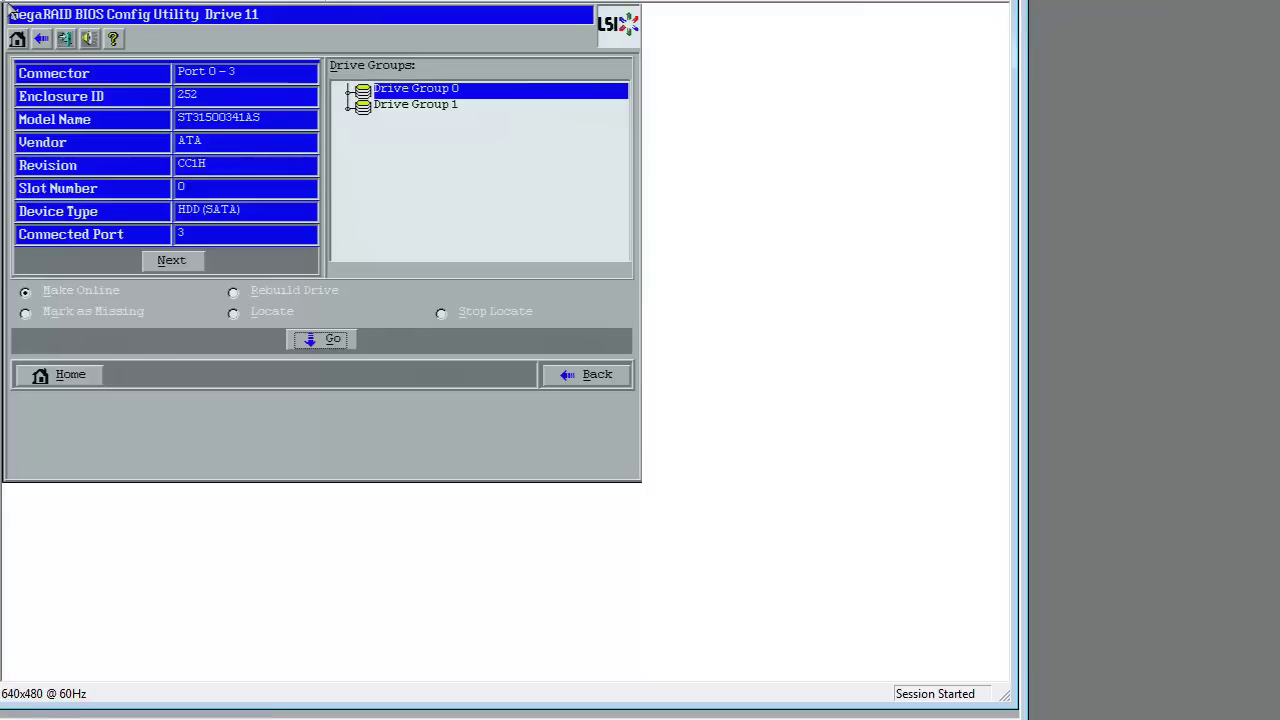
key(Return)
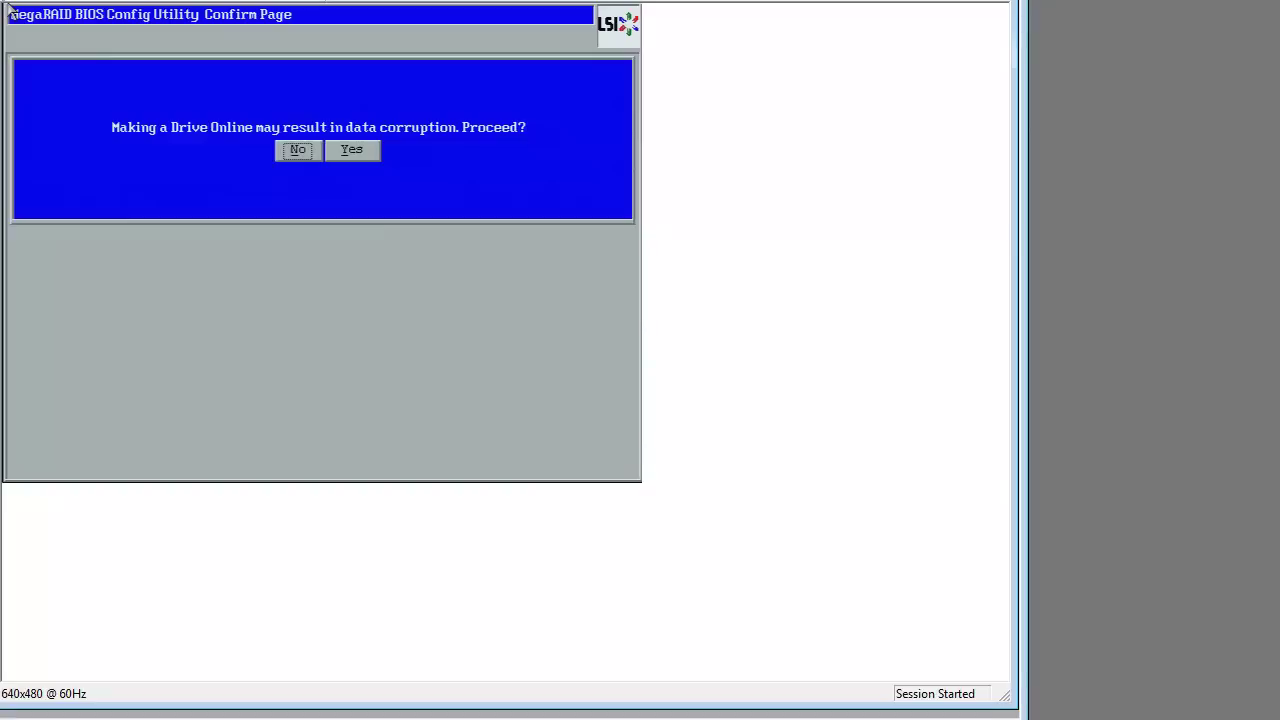
Step: Accept the warning with Yes so the slot 0 drive becomes Online
key(Right)
key(Return)
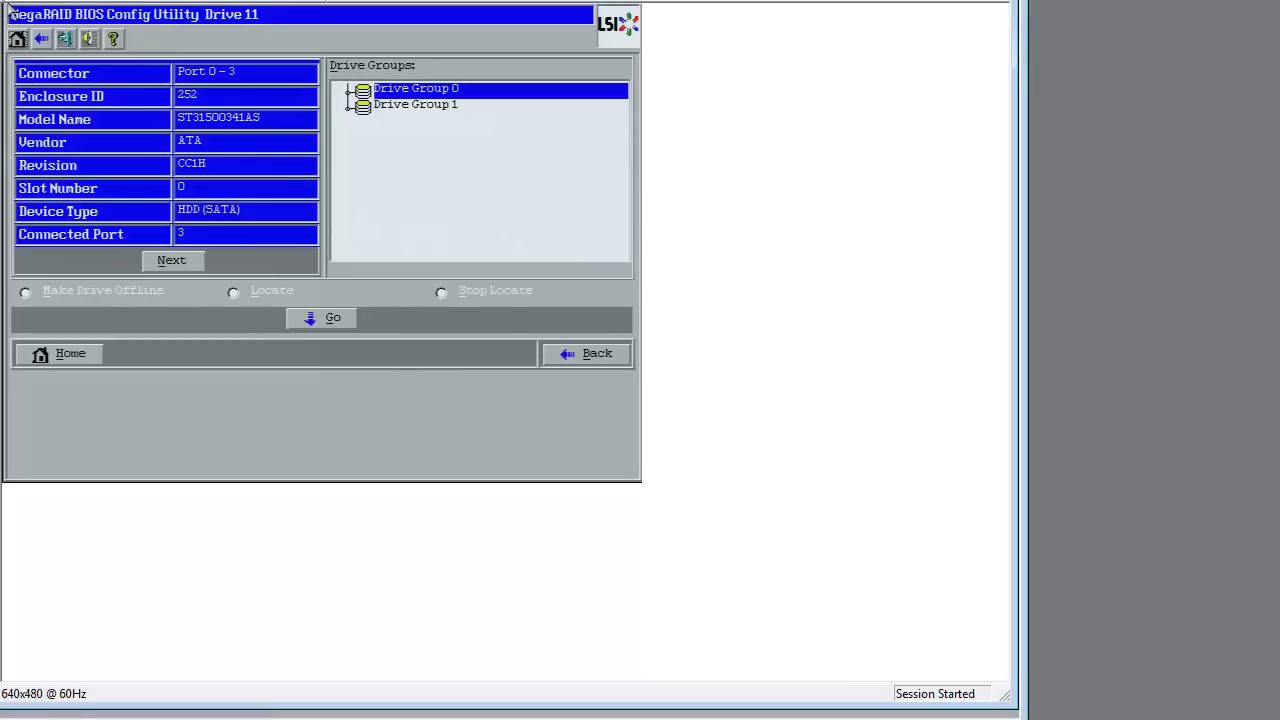
key(Tab)
key(Tab)
key(Tab)
key(Tab)
key(Tab)
key(Tab)
key(Tab)
key(Tab)
key(Tab)
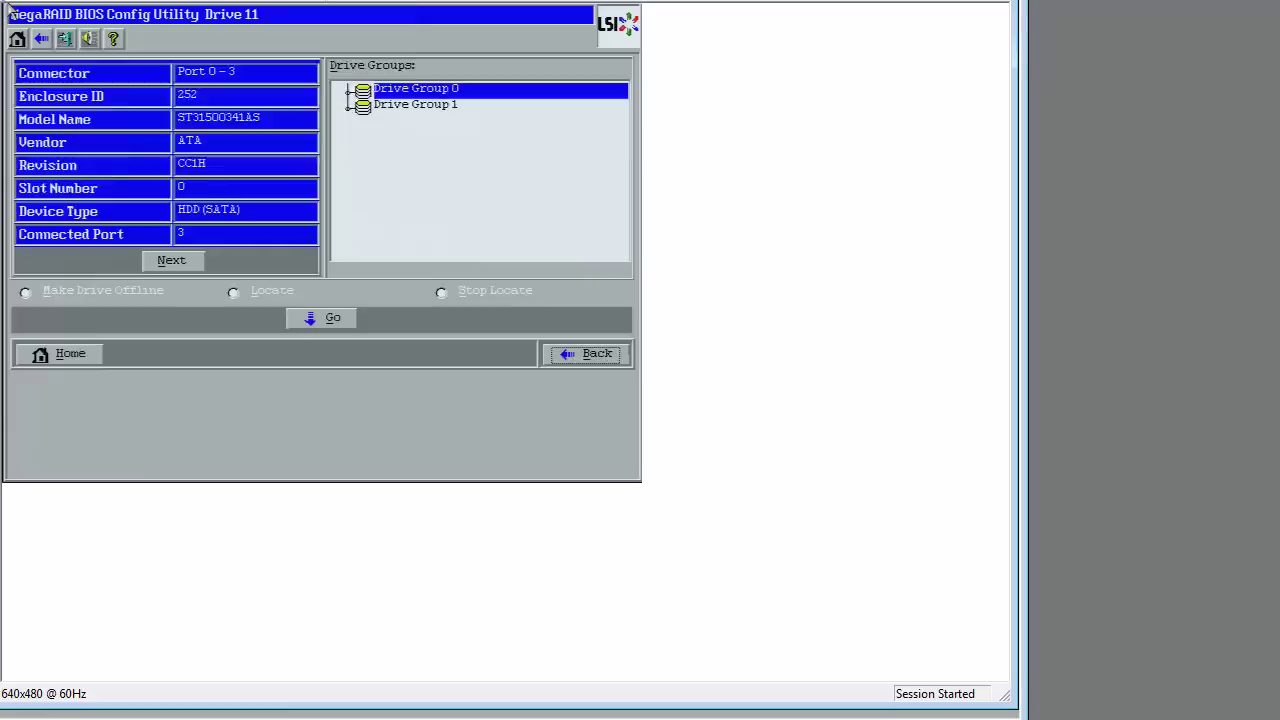
Step: Return to the Logical View showing Virtual Drive 0 Optimal with all slots Online
key(Return)
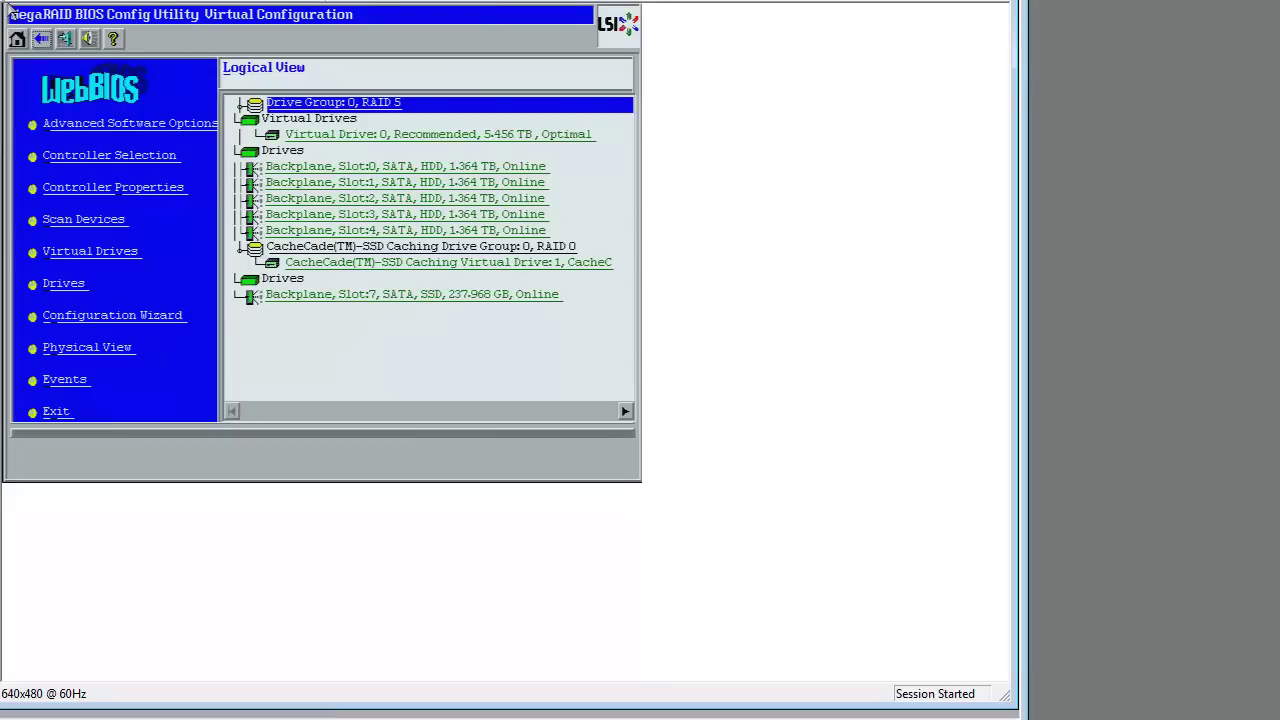
key(Tab)
key(Tab)
key(Tab)
key(Tab)
Step: Exit WebBIOS, confirming Yes in Exit Application, to reach the reboot prompt
key(Return)
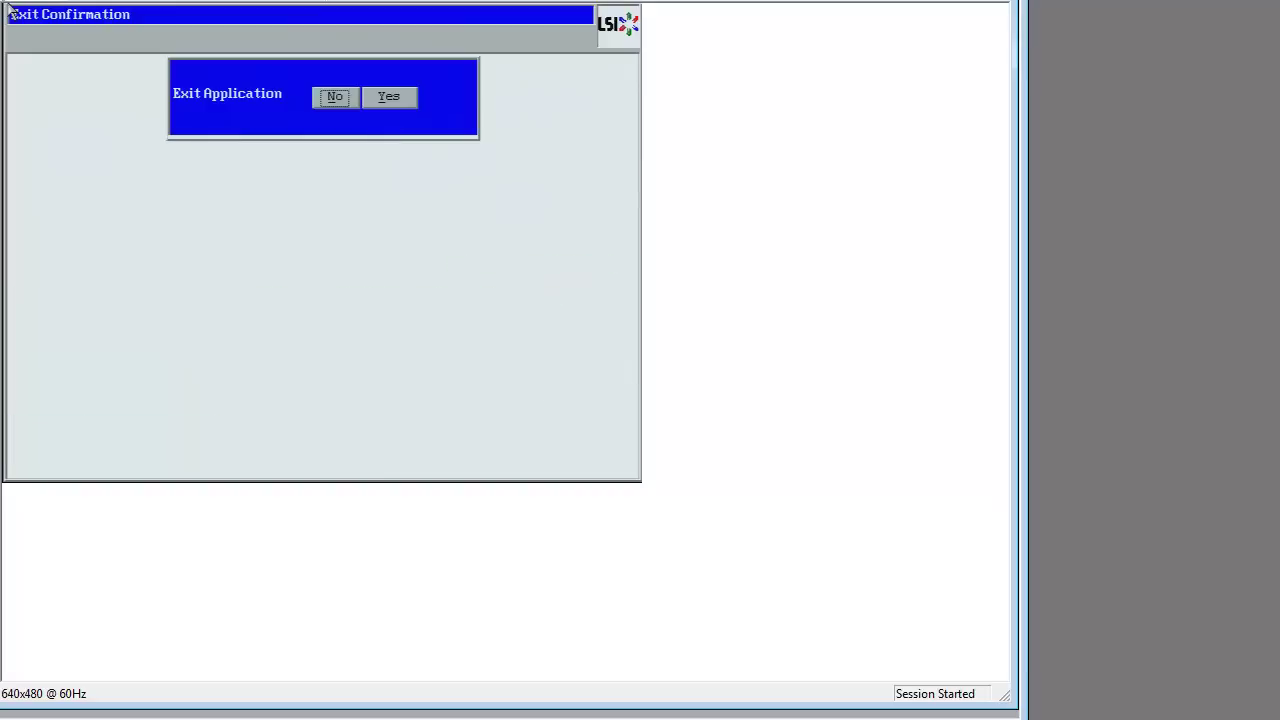
key(Right)
key(Return)
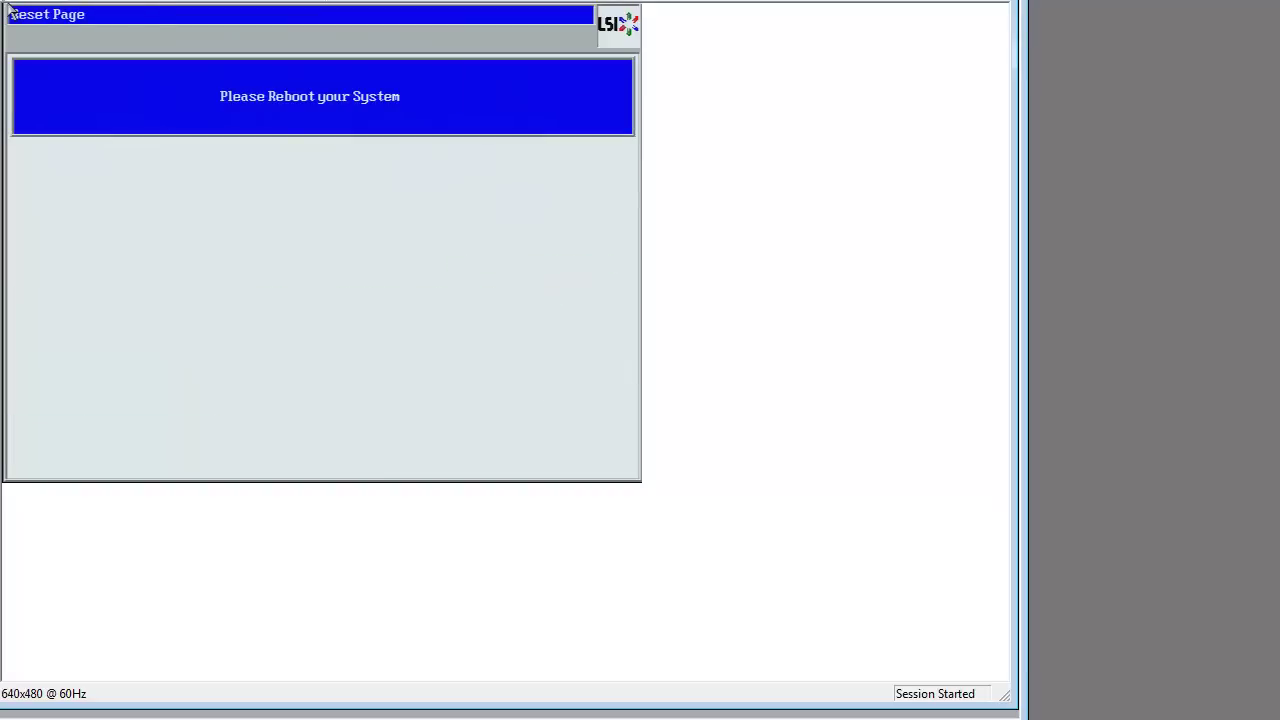